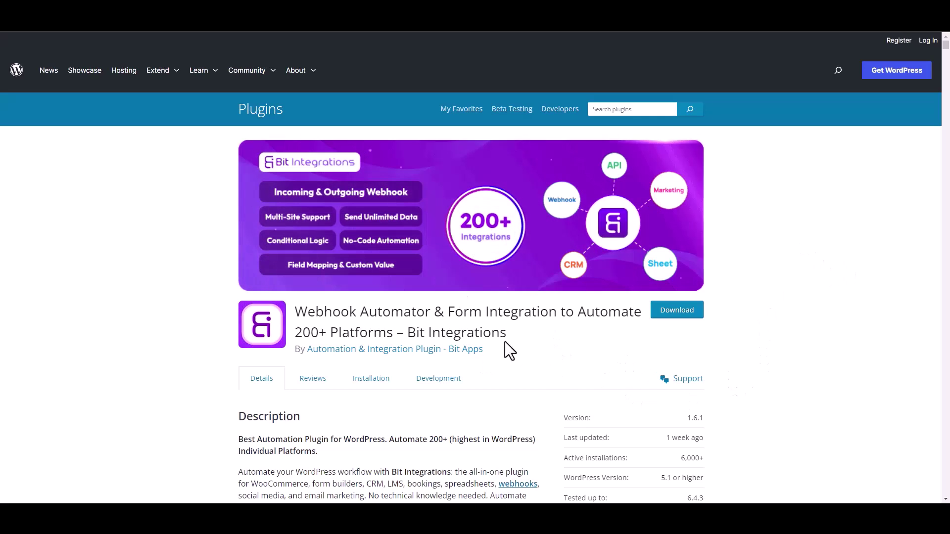
- Note the Bit Integrations plugin title, then start a new integration in the WordPress admin
{"action": "left_click_drag", "start_coordinate": [409, 333], "coordinate": [518, 343]}
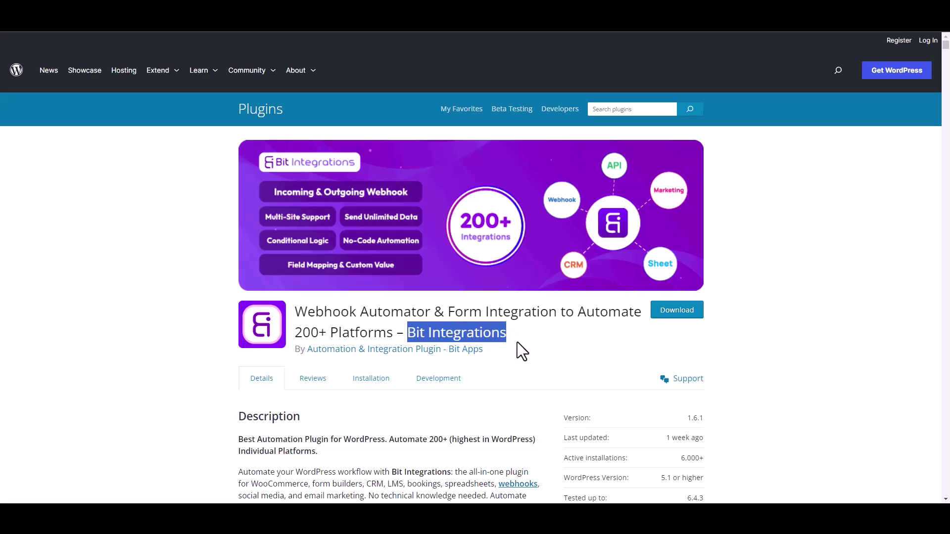
{"action": "left_click", "coordinate": [524, 347]}
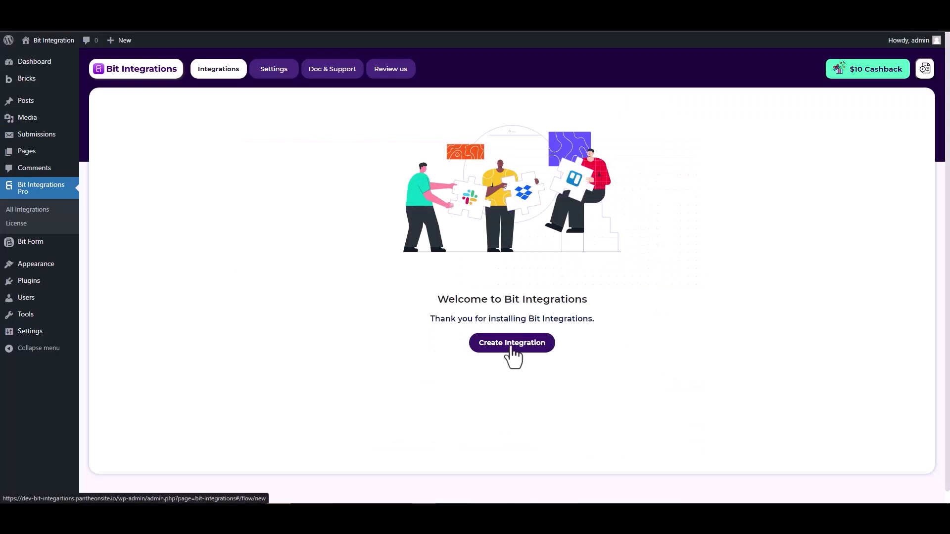
{"action": "left_click", "coordinate": [511, 347]}
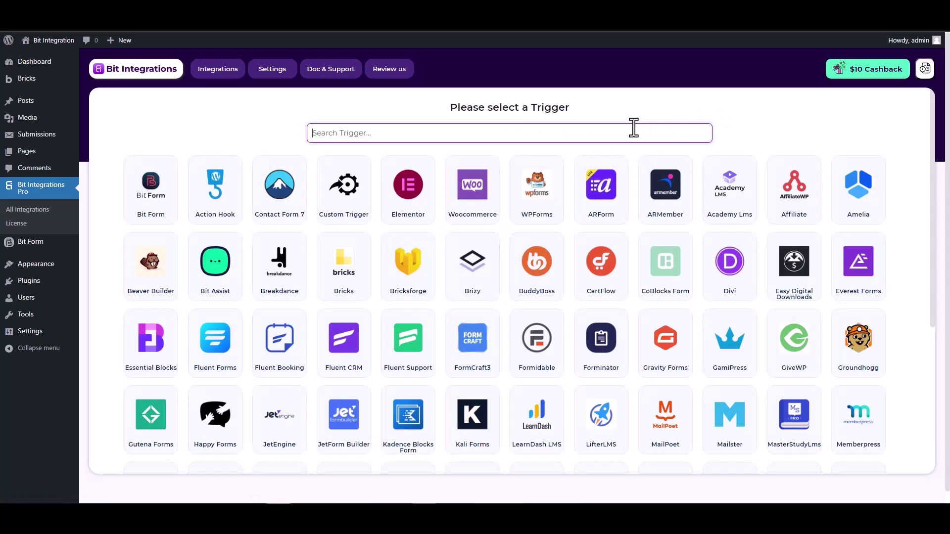
- Search 'bric', set Bricksforge as the trigger and fetch to await a form submission
{"action": "type", "text": "brick"}
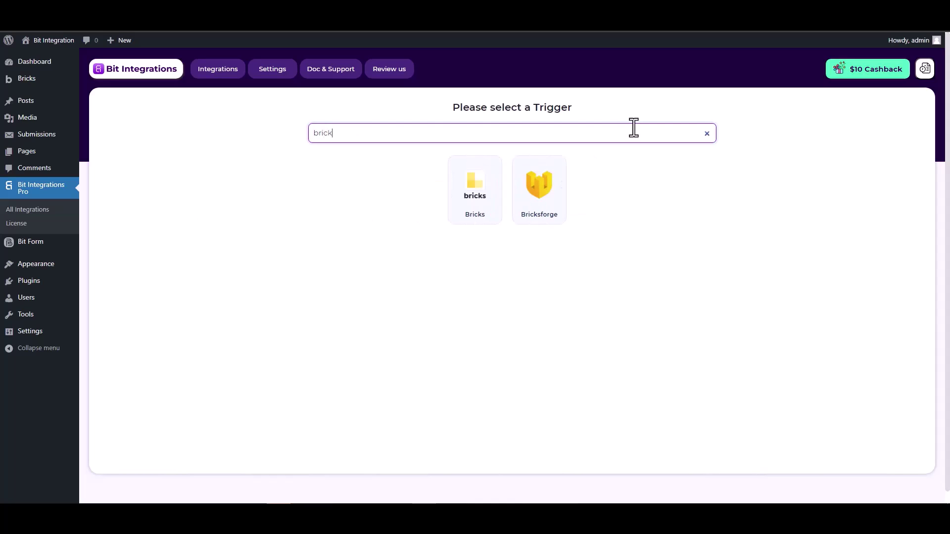
{"action": "left_click", "coordinate": [538, 194]}
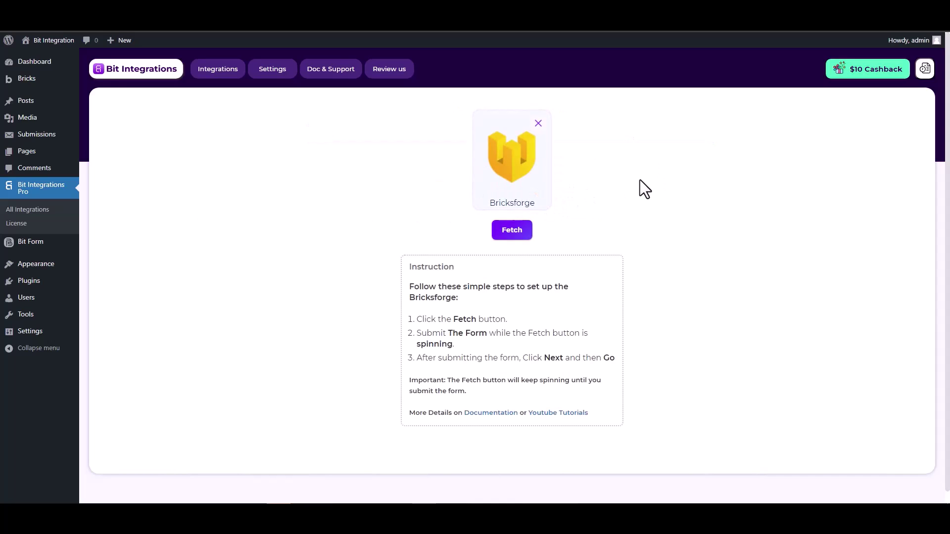
{"action": "left_click", "coordinate": [510, 236]}
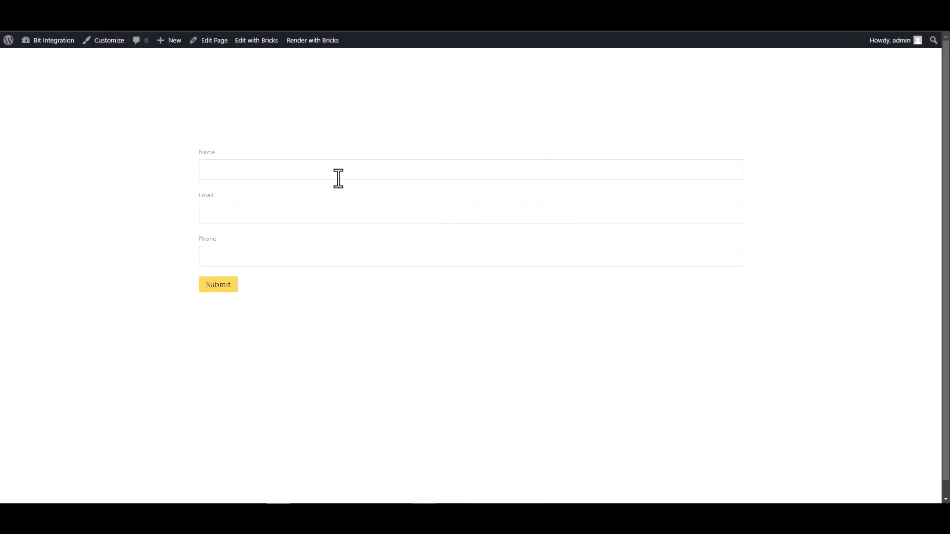
- Submit a test contact-form entry with a name, email and phone number
{"action": "left_click", "coordinate": [663, 170]}
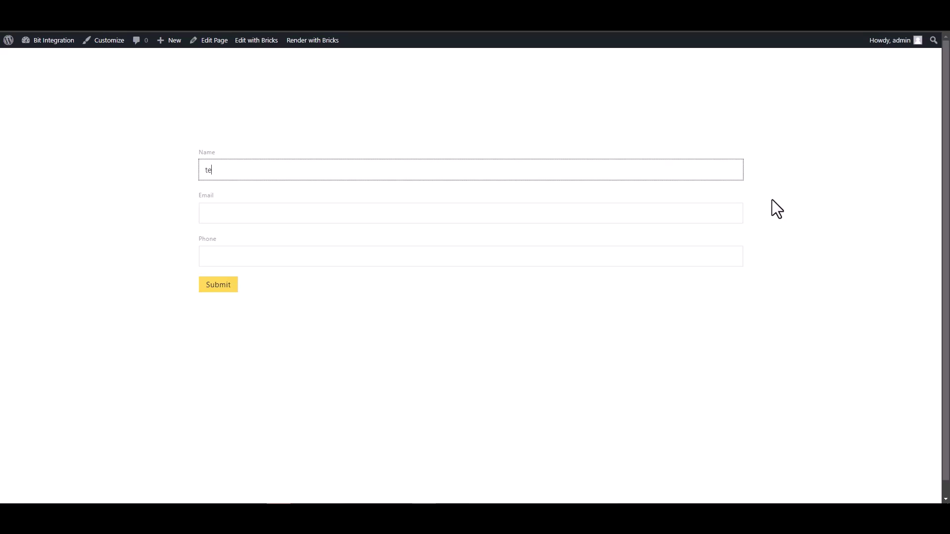
{"action": "left_click", "coordinate": [723, 212]}
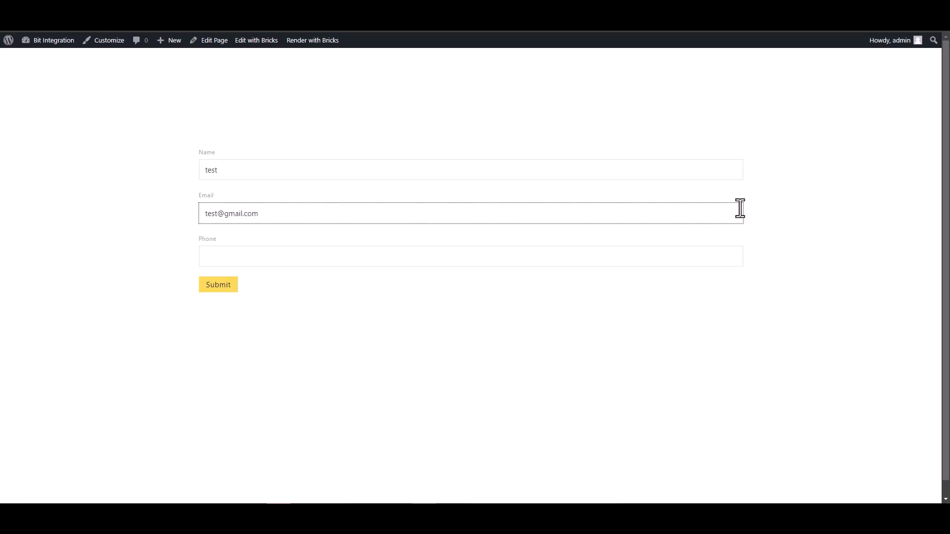
{"action": "left_click", "coordinate": [663, 250]}
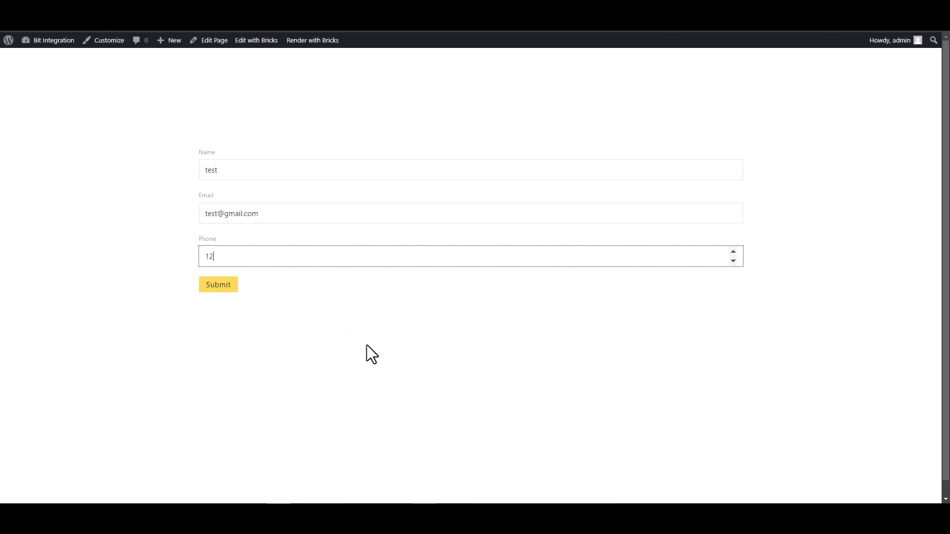
{"action": "type", "text": "123456"}
{"action": "left_click", "coordinate": [222, 287]}
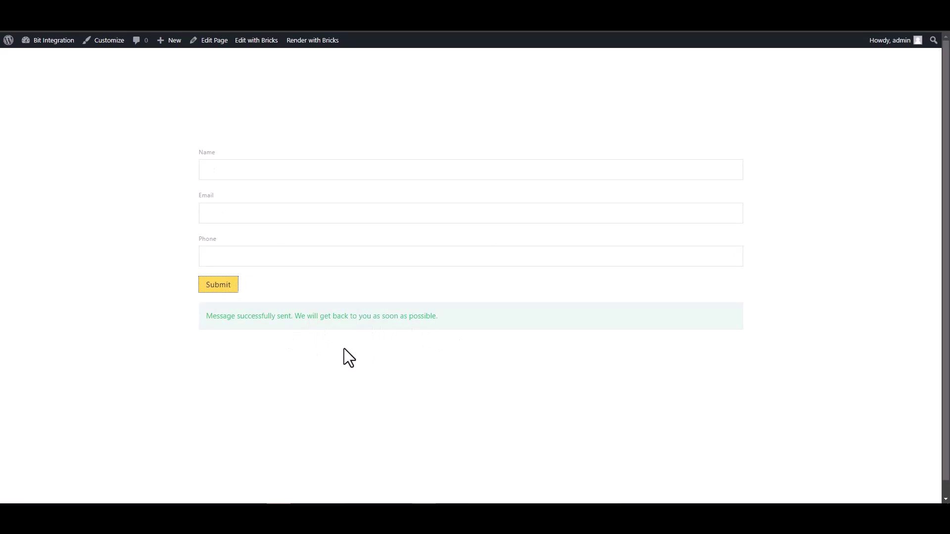
- Set OneDrive as the action for the fetched Bricksforge trigger and open the Azure Portal link
{"action": "key", "text": "ctrl+Tab"}
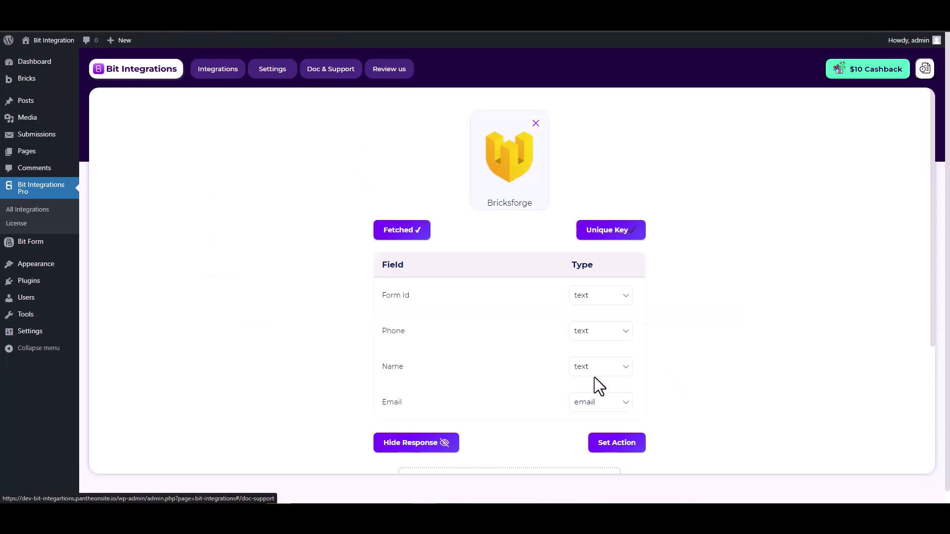
{"action": "scroll", "coordinate": [586, 381], "scroll_direction": "down", "scroll_amount": 2}
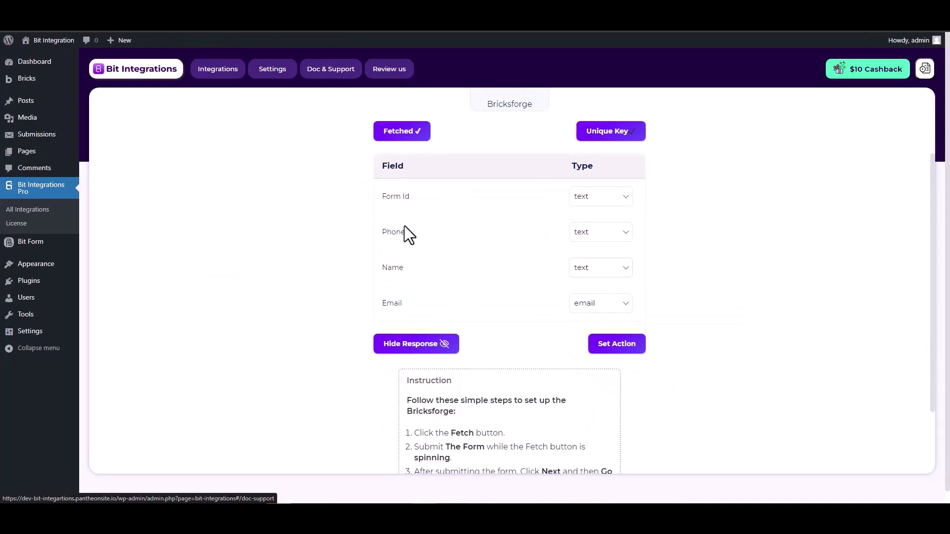
{"action": "scroll", "coordinate": [679, 243], "scroll_direction": "up", "scroll_amount": 2}
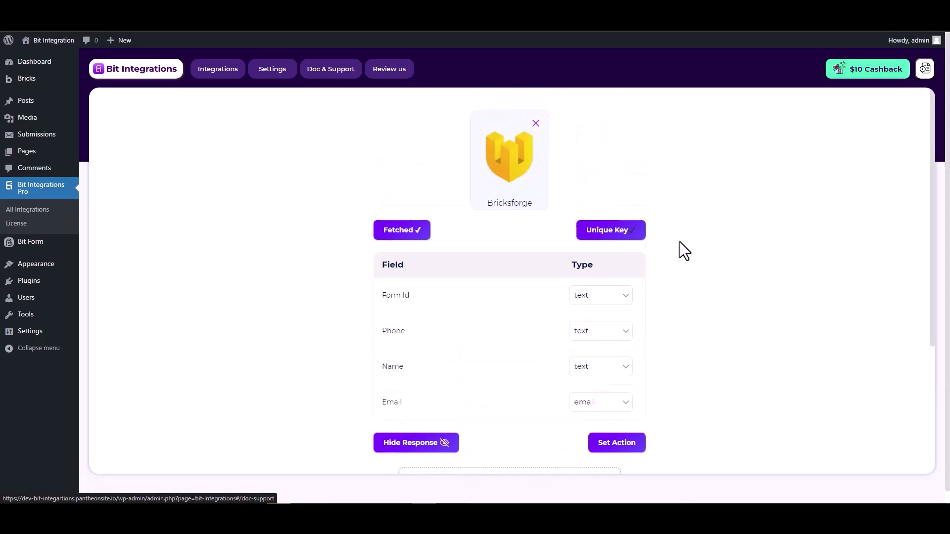
{"action": "scroll", "coordinate": [679, 242], "scroll_direction": "down", "scroll_amount": 1}
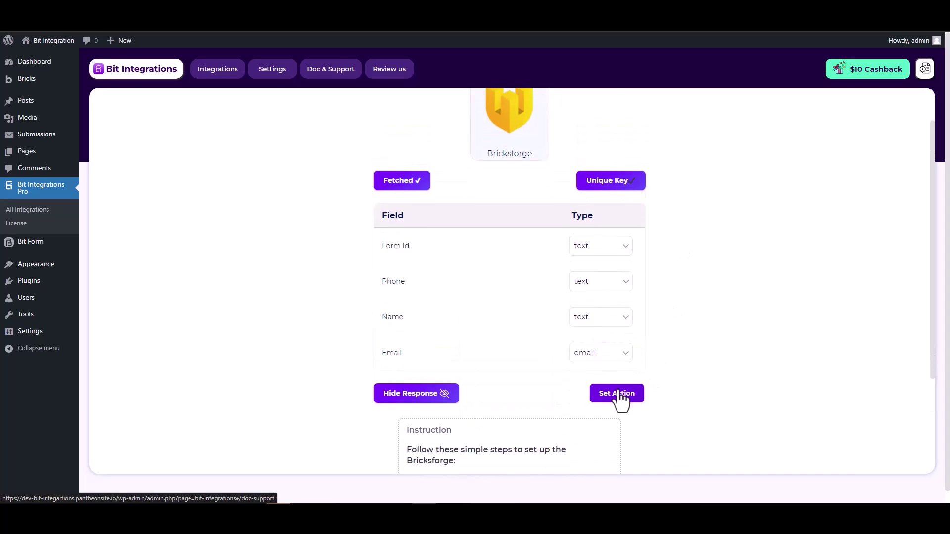
{"action": "left_click", "coordinate": [617, 393]}
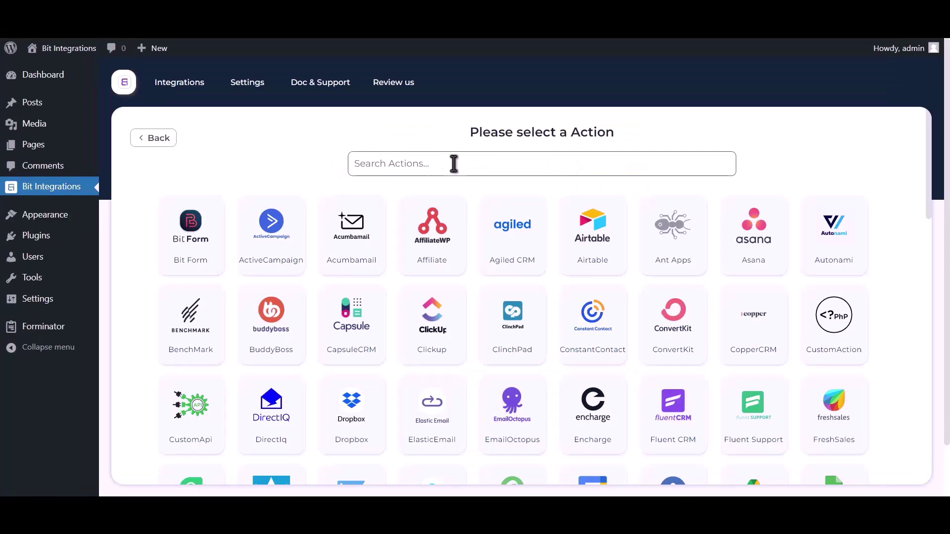
{"action": "type", "text": "onedr"}
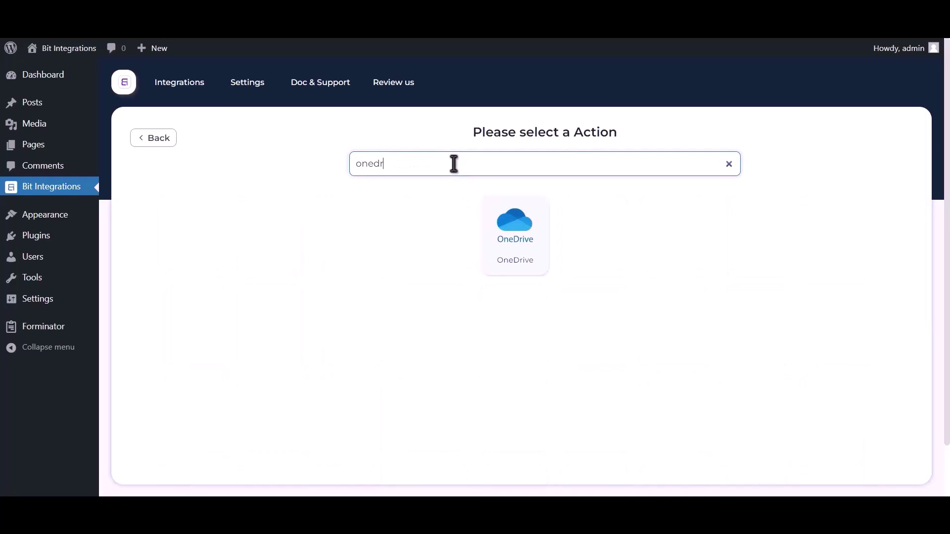
{"action": "type", "text": "ive"}
{"action": "left_click", "coordinate": [508, 233]}
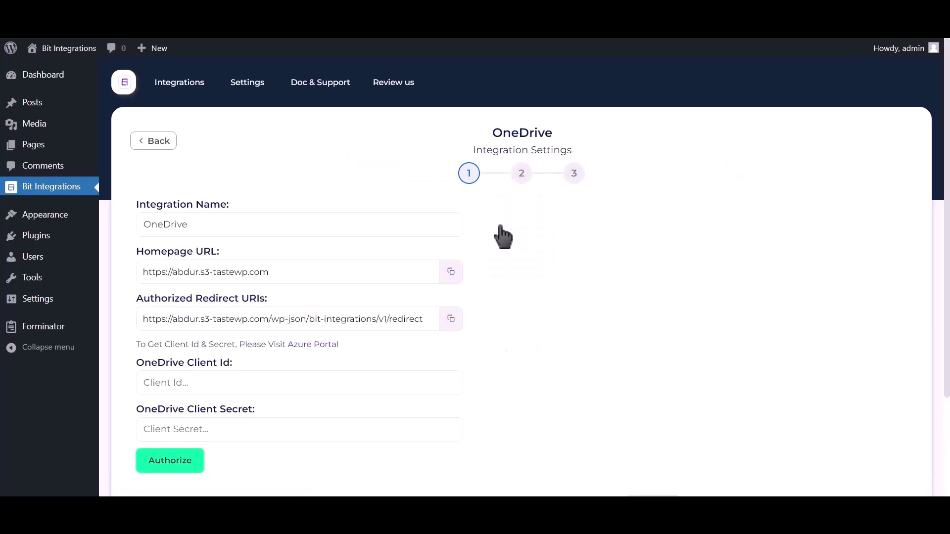
{"action": "left_click_drag", "start_coordinate": [135, 344], "coordinate": [284, 345]}
{"action": "left_click", "coordinate": [313, 344]}
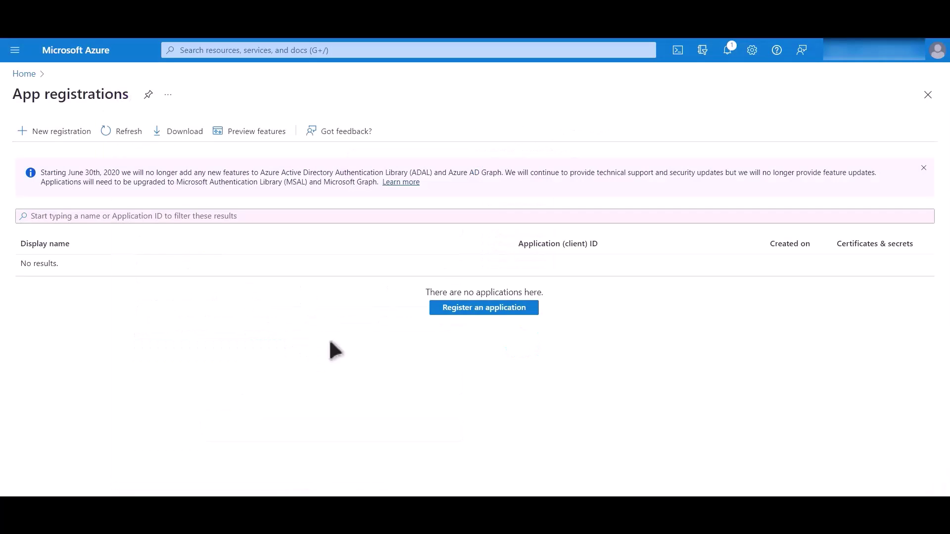
- Name a new Azure app registration 'Bit Integrations' for personal Microsoft accounts only
{"action": "left_click", "coordinate": [487, 313]}
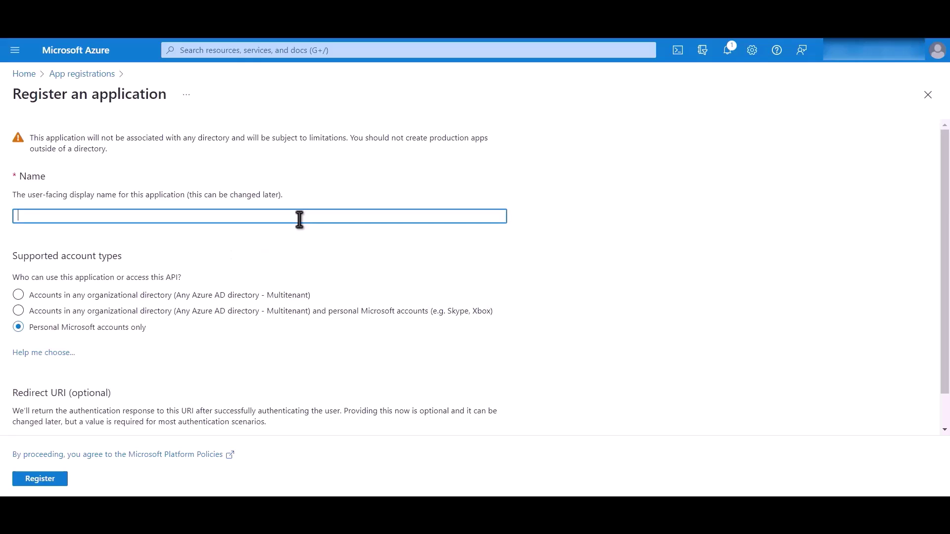
{"action": "type", "text": "Bit Integrations"}
{"action": "left_click_drag", "start_coordinate": [149, 331], "coordinate": [35, 341]}
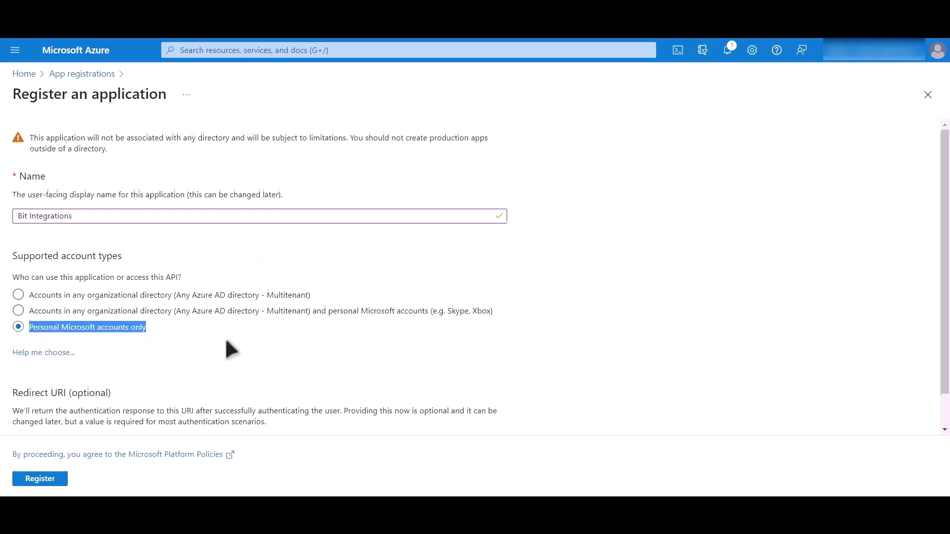
{"action": "scroll", "coordinate": [228, 357], "scroll_direction": "down", "scroll_amount": 1}
- Add a Web redirect URI copied from Bit Integrations and register the app
{"action": "left_click", "coordinate": [103, 407]}
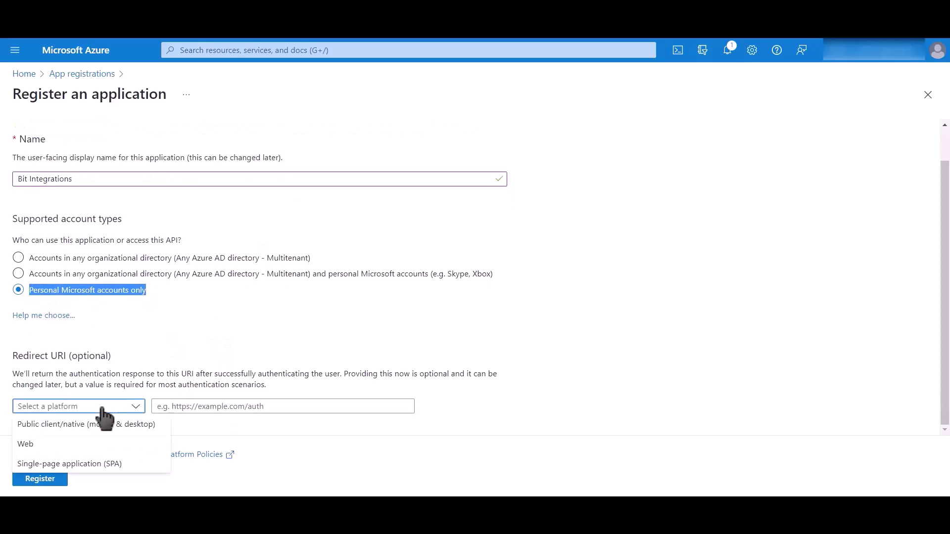
{"action": "left_click", "coordinate": [76, 447]}
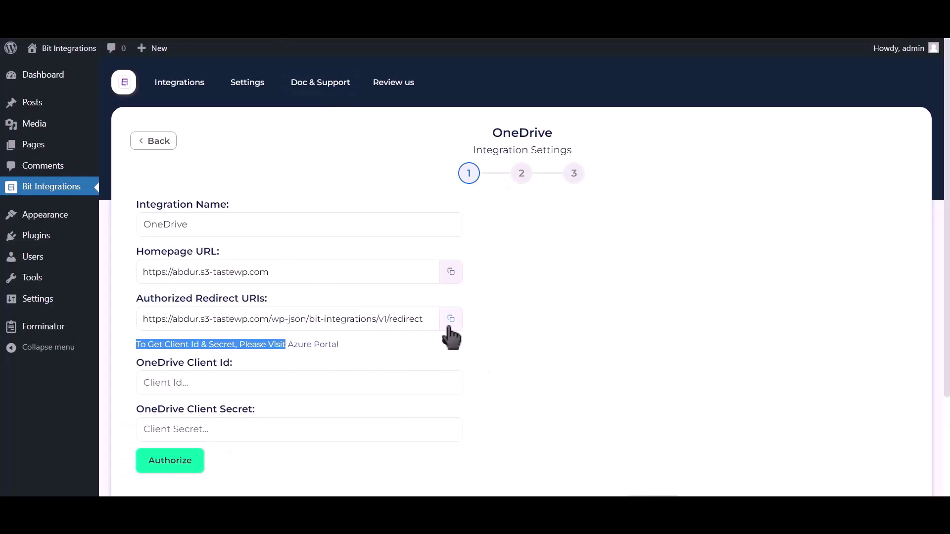
{"action": "left_click", "coordinate": [452, 326]}
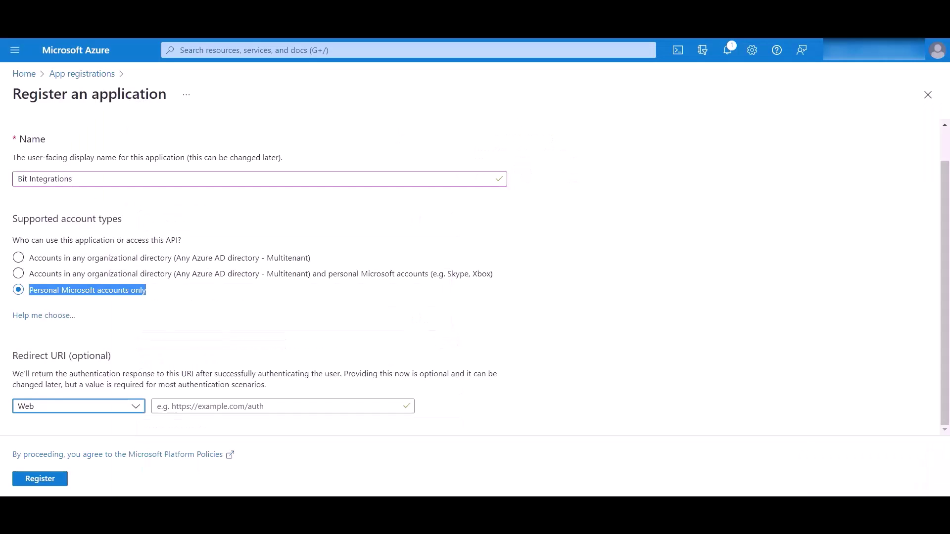
{"action": "left_click", "coordinate": [247, 406]}
{"action": "key", "text": "ctrl+v"}
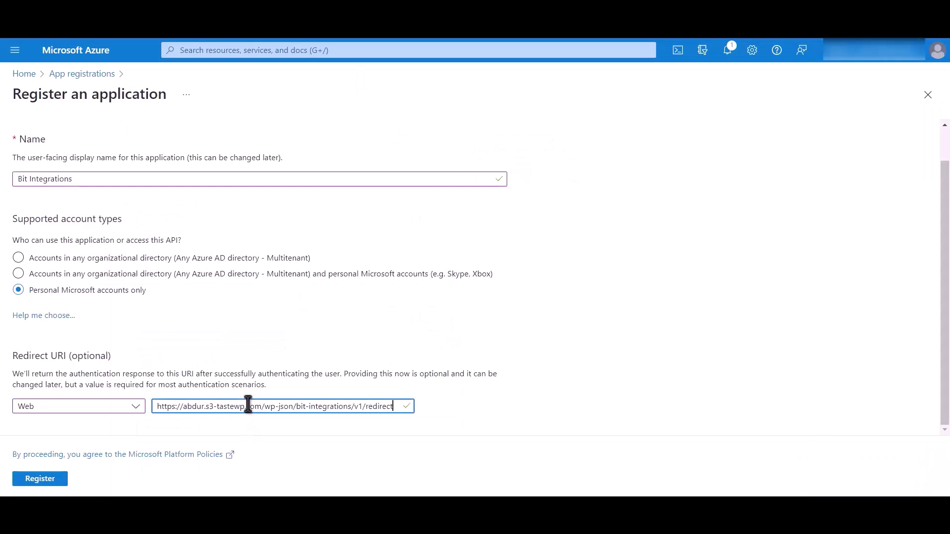
{"action": "left_click", "coordinate": [40, 479]}
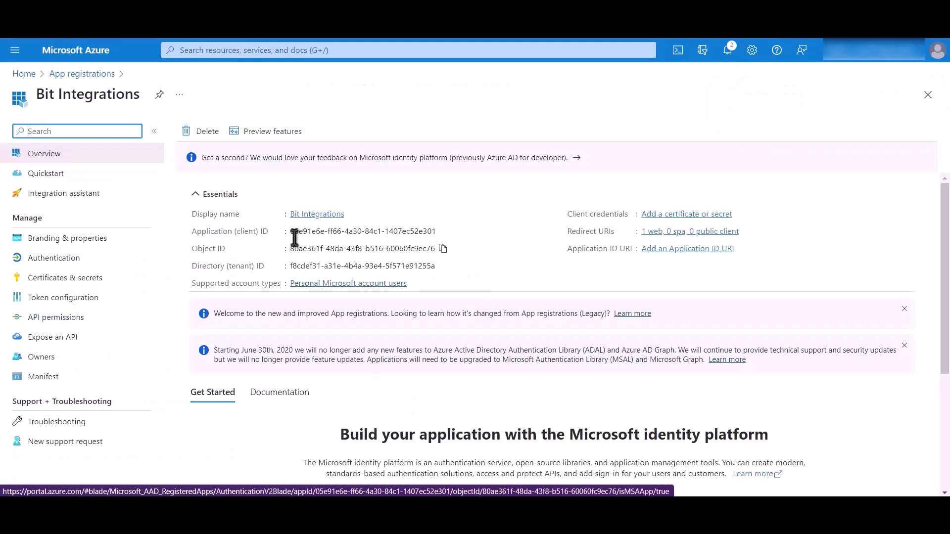
- Copy the Application (client) ID into the OneDrive Client Id field in Bit Integrations
{"action": "left_click_drag", "start_coordinate": [191, 231], "coordinate": [280, 233]}
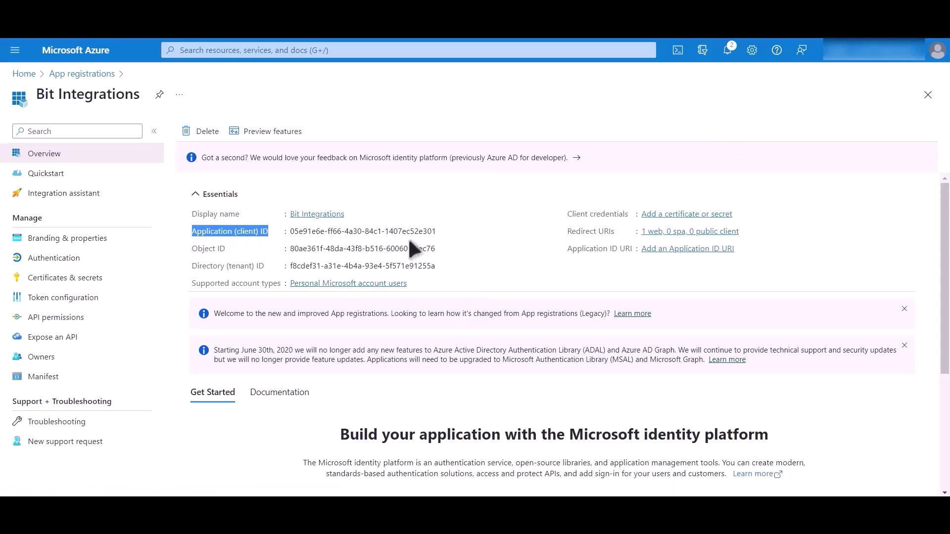
{"action": "left_click", "coordinate": [444, 232]}
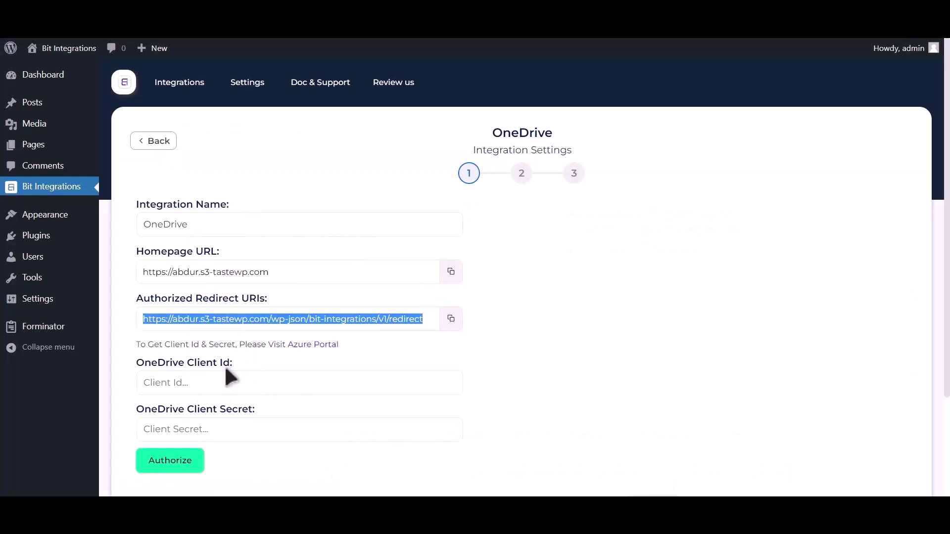
{"action": "left_click", "coordinate": [224, 367]}
{"action": "key", "text": "ctrl+v"}
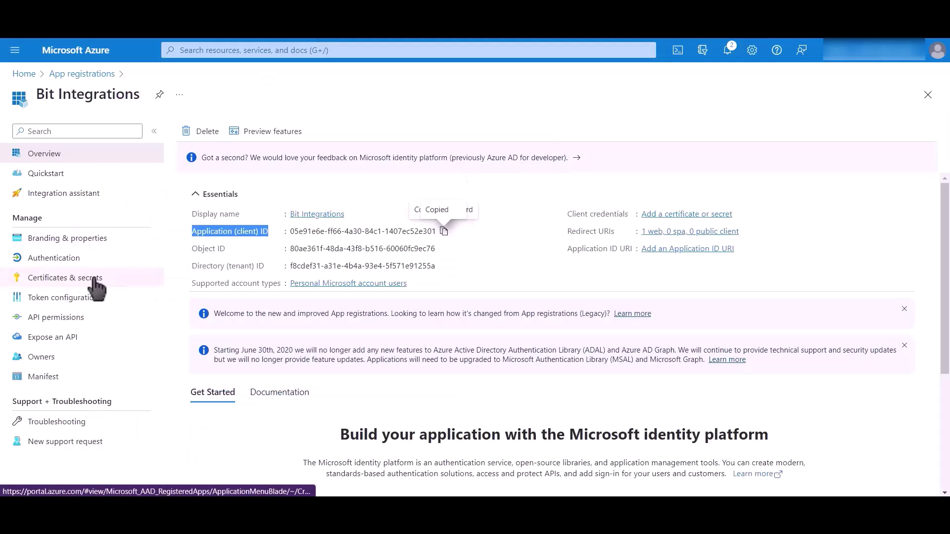
- Add a new client secret with default expiry (11/28/2023) and copy its value
{"action": "left_click", "coordinate": [117, 283]}
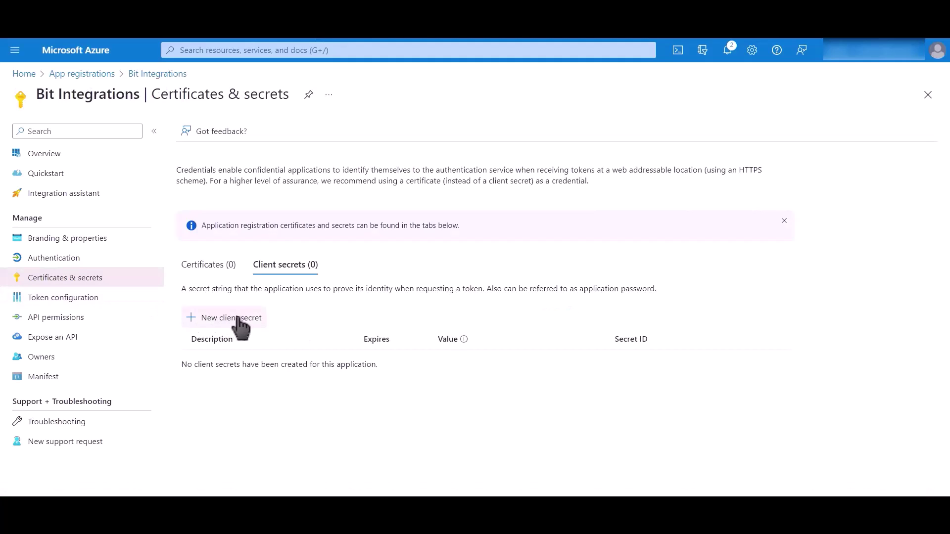
{"action": "left_click", "coordinate": [239, 321]}
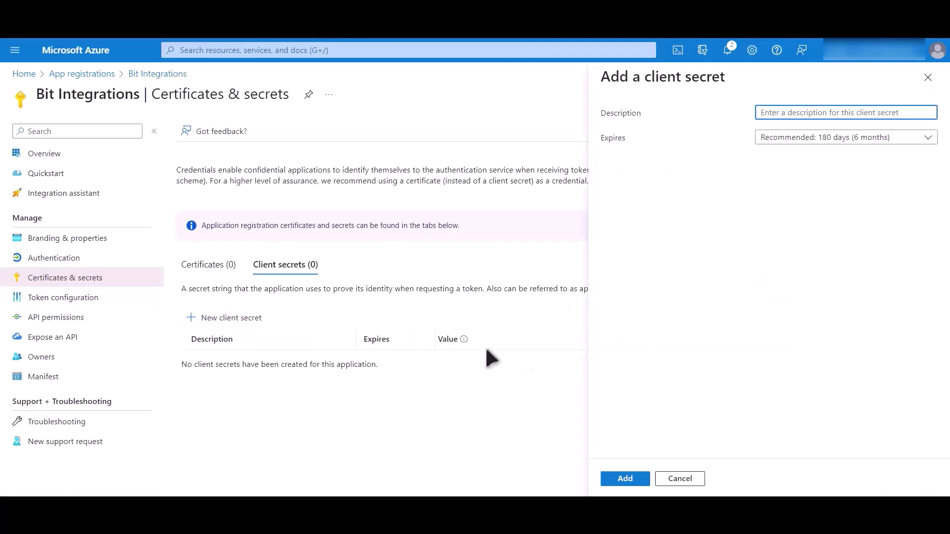
{"action": "left_click", "coordinate": [625, 479]}
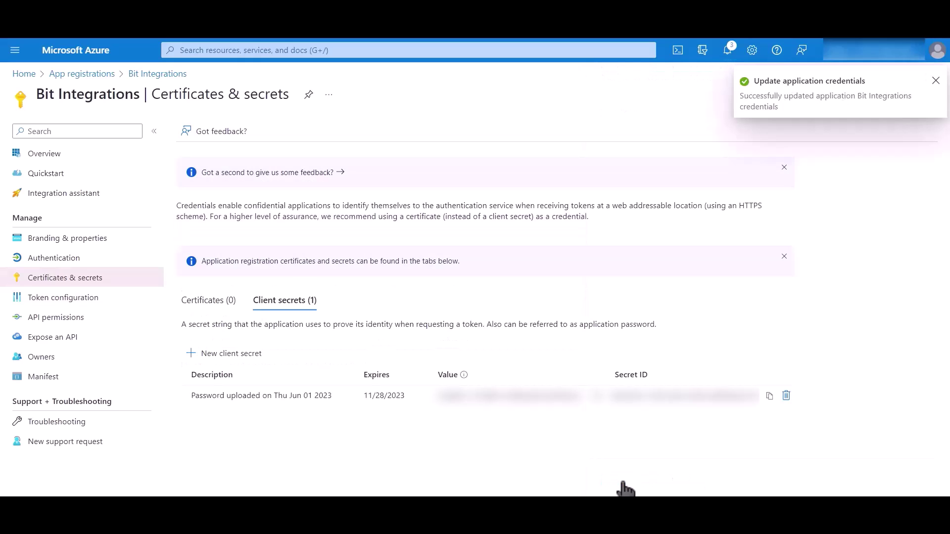
{"action": "left_click", "coordinate": [598, 396]}
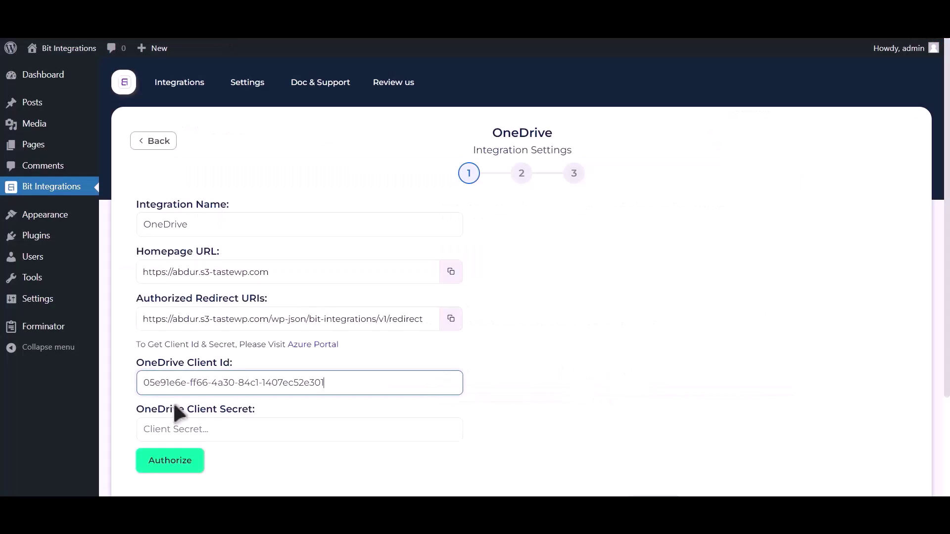
- Paste the client secret into OneDrive Client Secret and authorize, granting Microsoft consent
{"action": "left_click", "coordinate": [198, 429]}
{"action": "key", "text": "ctrl+v"}
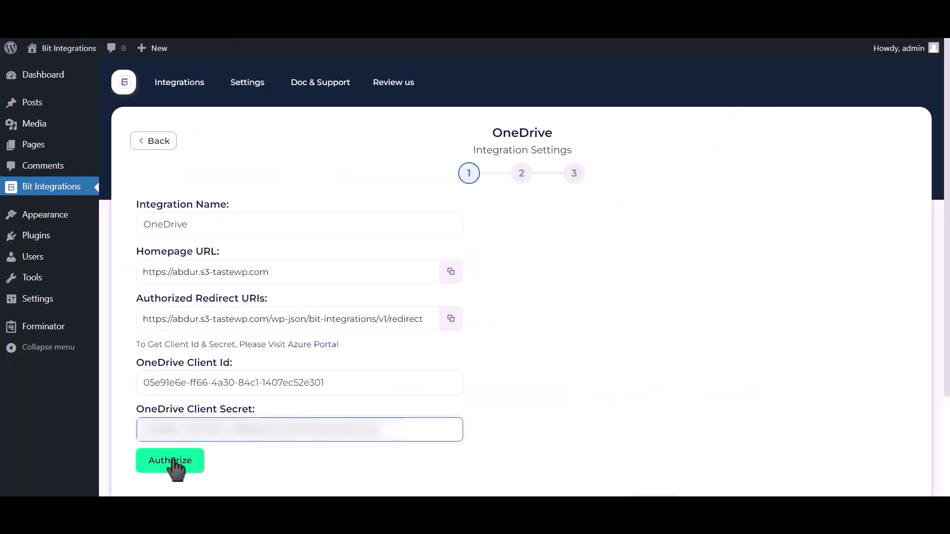
{"action": "left_click", "coordinate": [171, 461]}
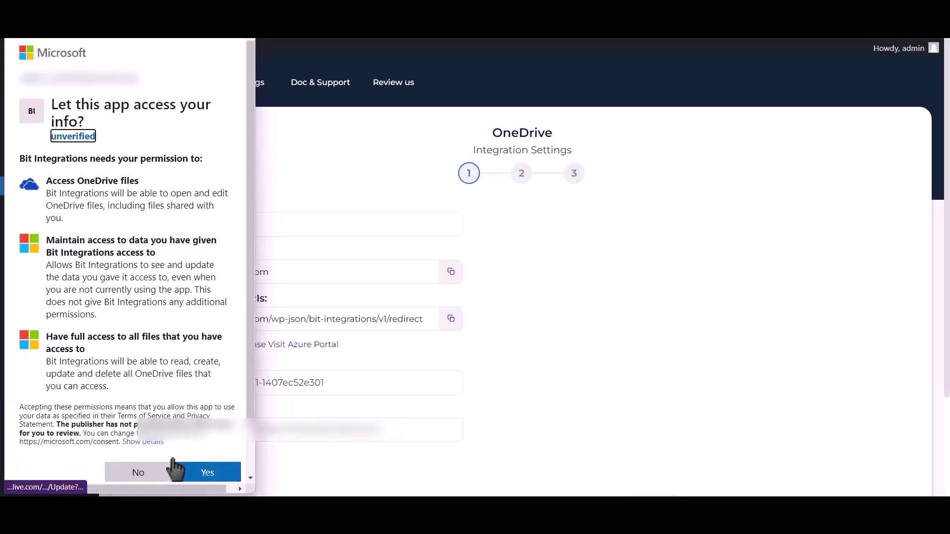
{"action": "left_click", "coordinate": [222, 476]}
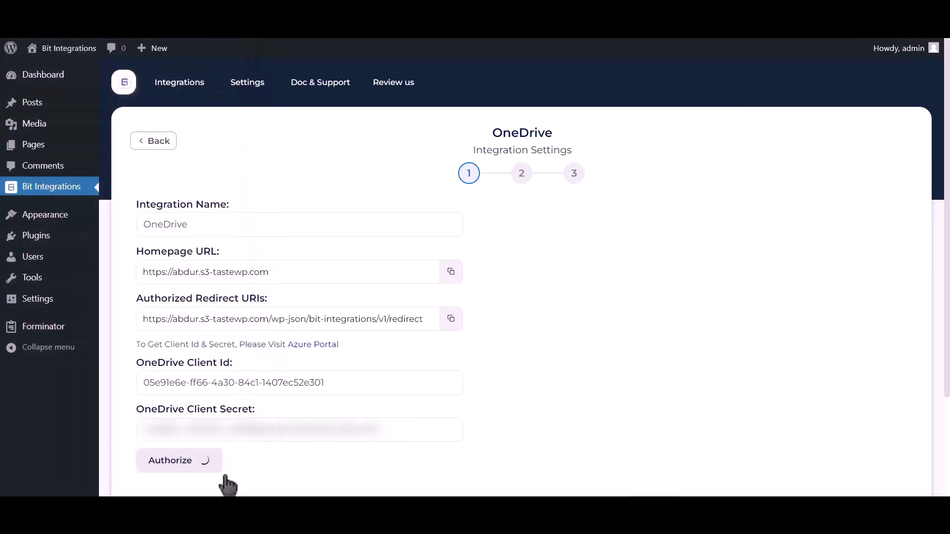
{"action": "left_click_drag", "start_coordinate": [787, 470], "coordinate": [797, 471]}
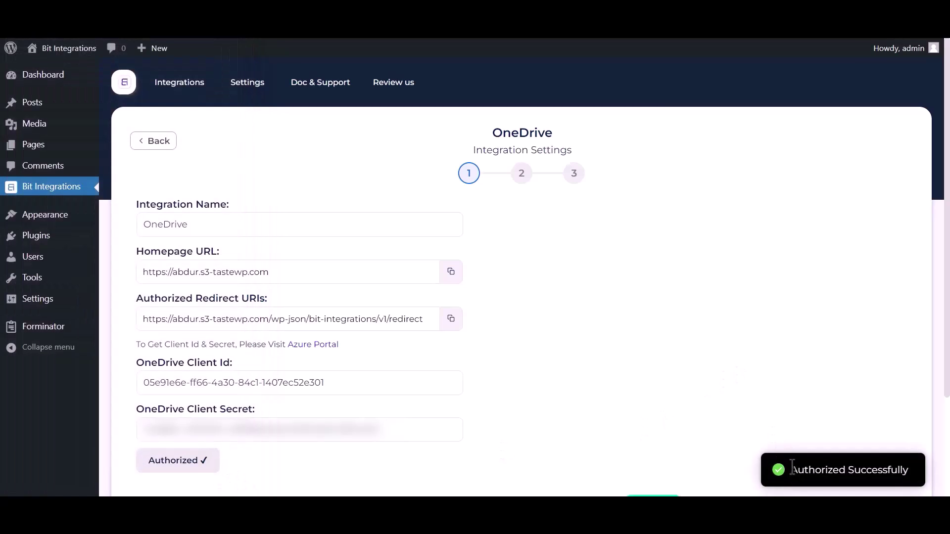
{"action": "left_click_drag", "start_coordinate": [894, 465], "coordinate": [916, 475]}
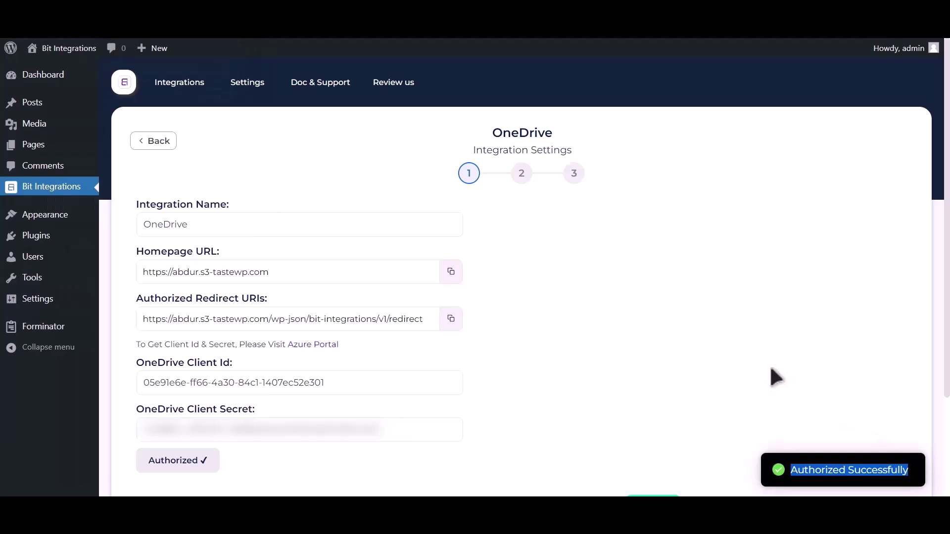
{"action": "scroll", "coordinate": [774, 378], "scroll_direction": "down", "scroll_amount": 3}
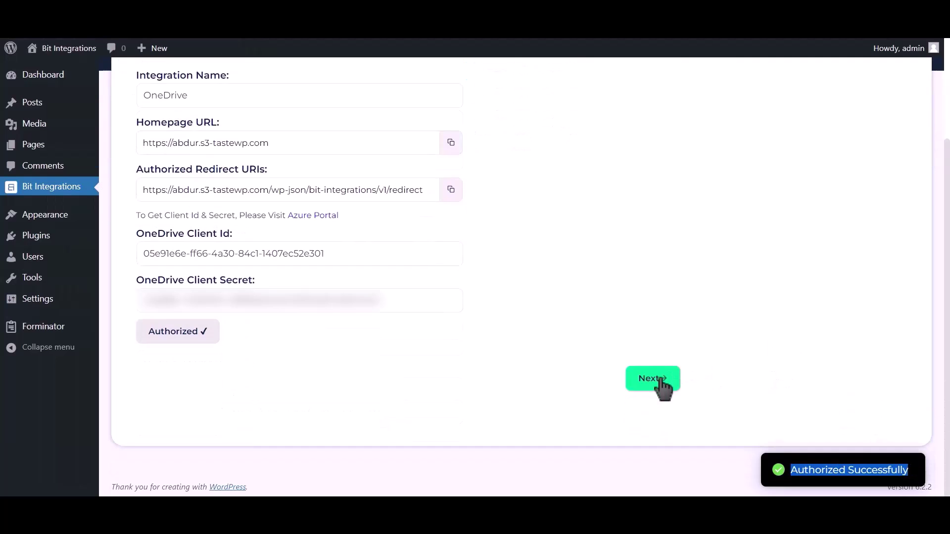
- Choose the 'Bit Integrations' OneDrive folder and enable Upload Files
{"action": "left_click", "coordinate": [661, 380]}
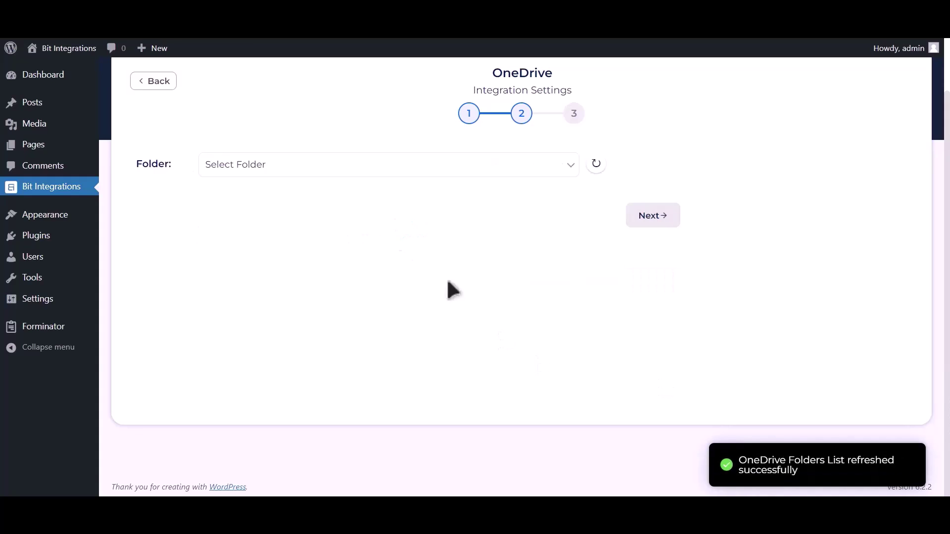
{"action": "left_click", "coordinate": [270, 171]}
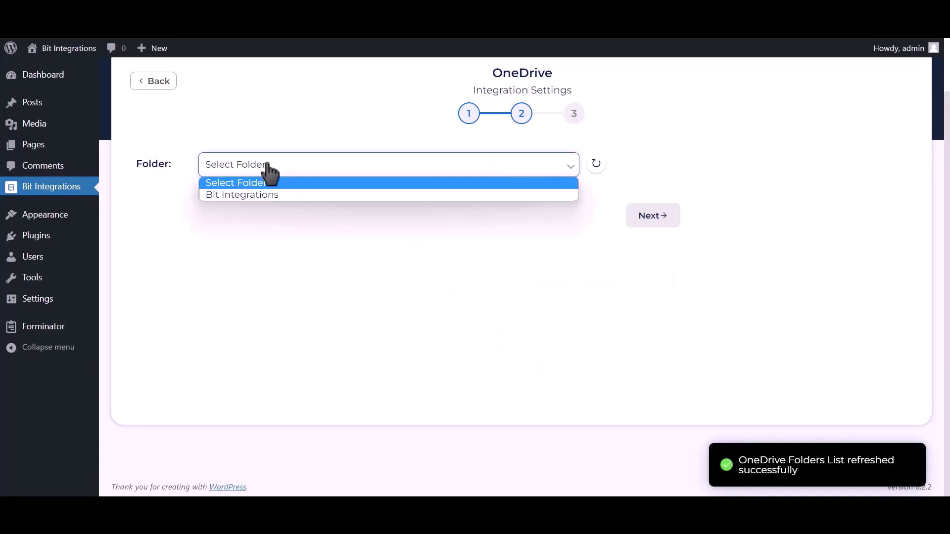
{"action": "left_click", "coordinate": [250, 194]}
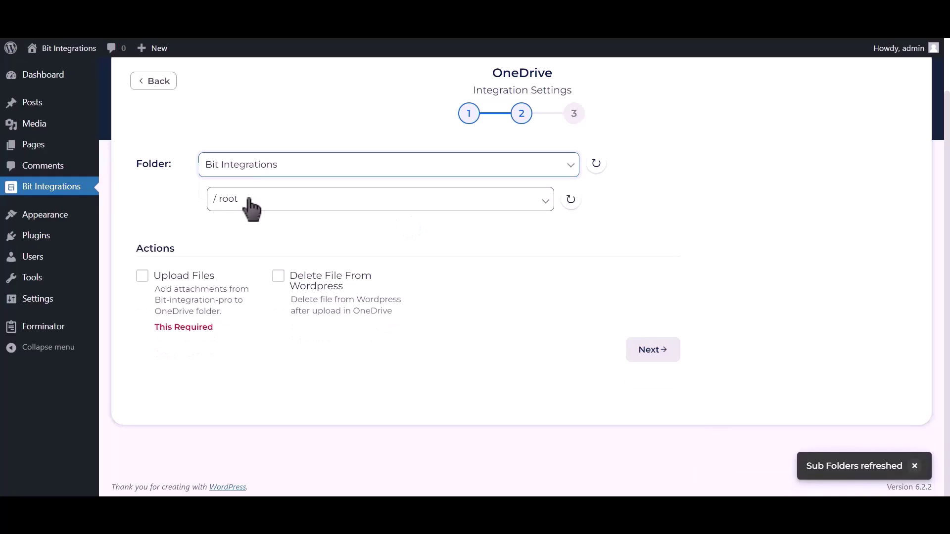
{"action": "left_click_drag", "start_coordinate": [155, 327], "coordinate": [214, 326]}
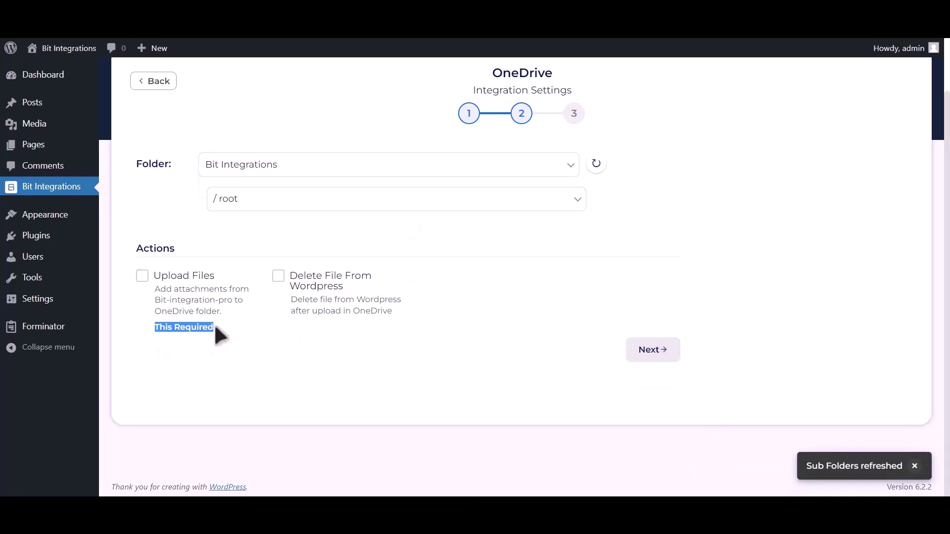
{"action": "left_click", "coordinate": [144, 278]}
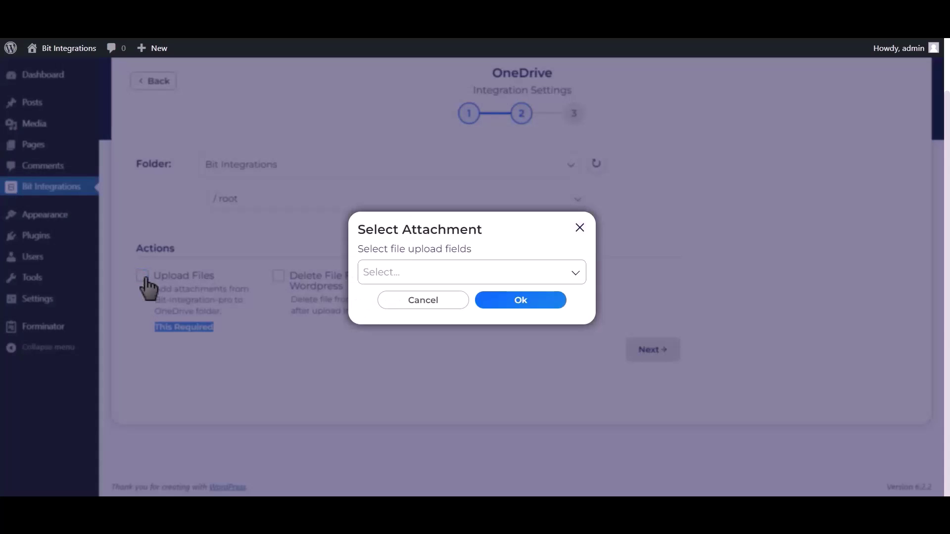
- Select Upload file-1 as the attachment field, then finish and save the integration
{"action": "left_click", "coordinate": [544, 272]}
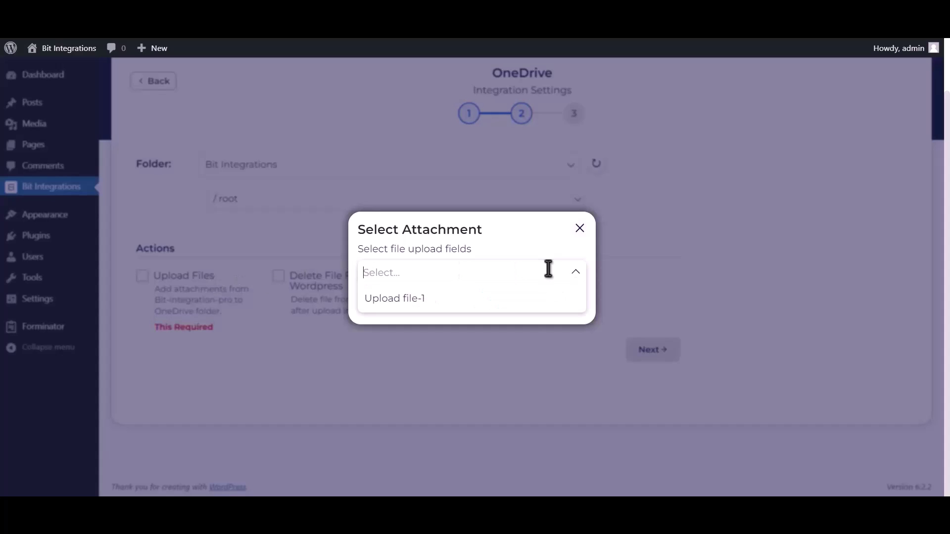
{"action": "left_click", "coordinate": [529, 302]}
{"action": "left_click", "coordinate": [575, 273]}
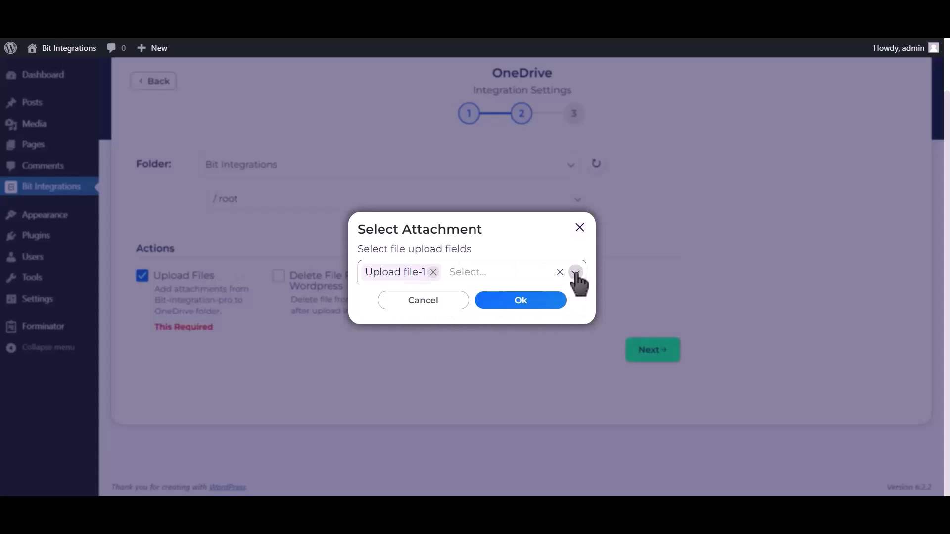
{"action": "left_click", "coordinate": [524, 309]}
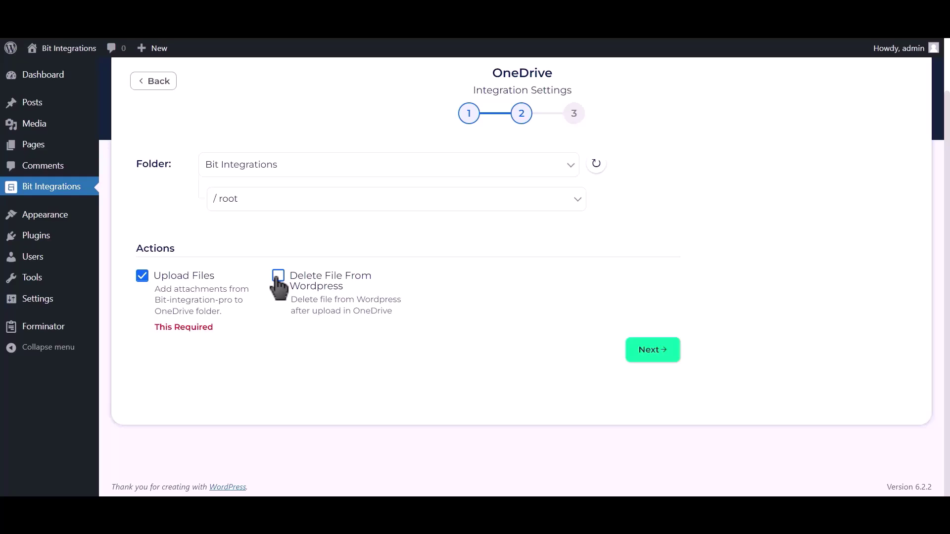
{"action": "left_click", "coordinate": [656, 352]}
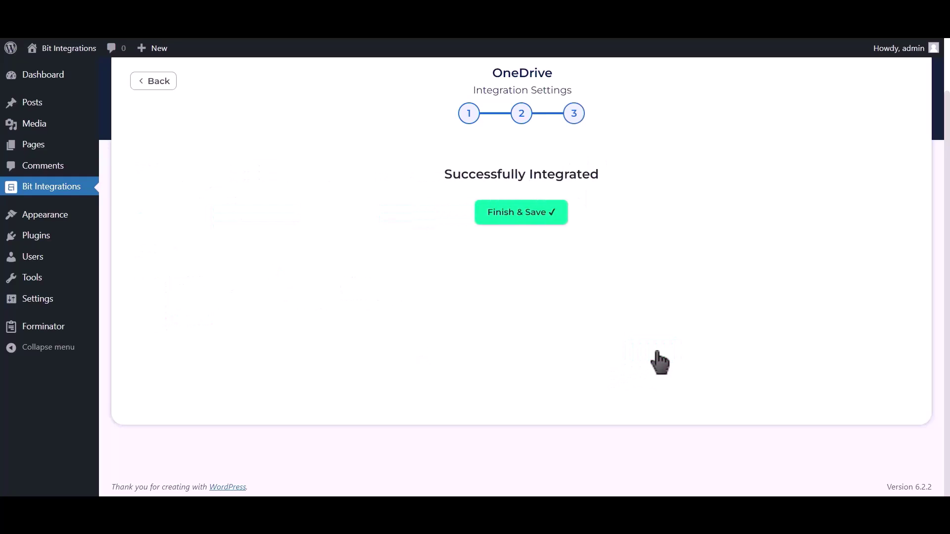
{"action": "left_click", "coordinate": [527, 214]}
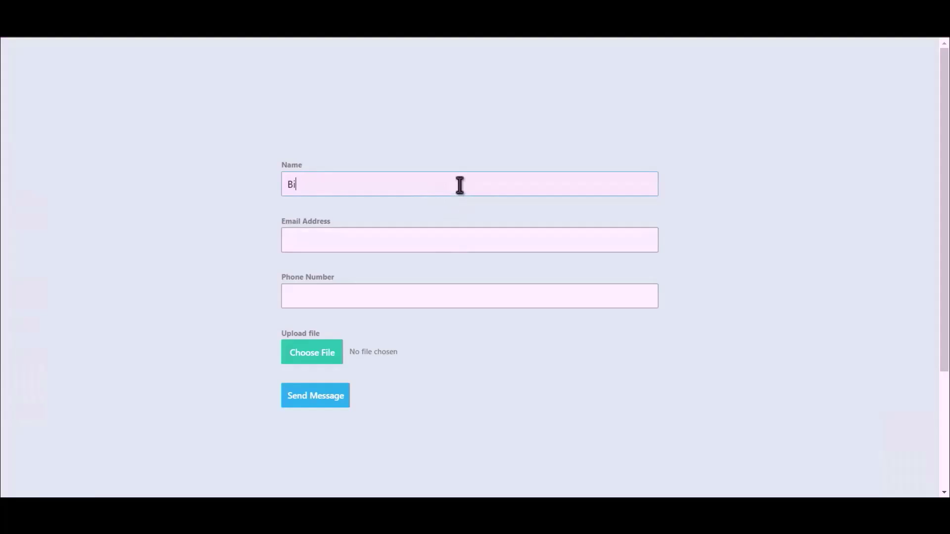
- Complete Name as 'Bit Integrations', enter a test email and phone number, and choose a file
{"action": "type", "text": "ntegrations"}
{"action": "left_click", "coordinate": [461, 237]}
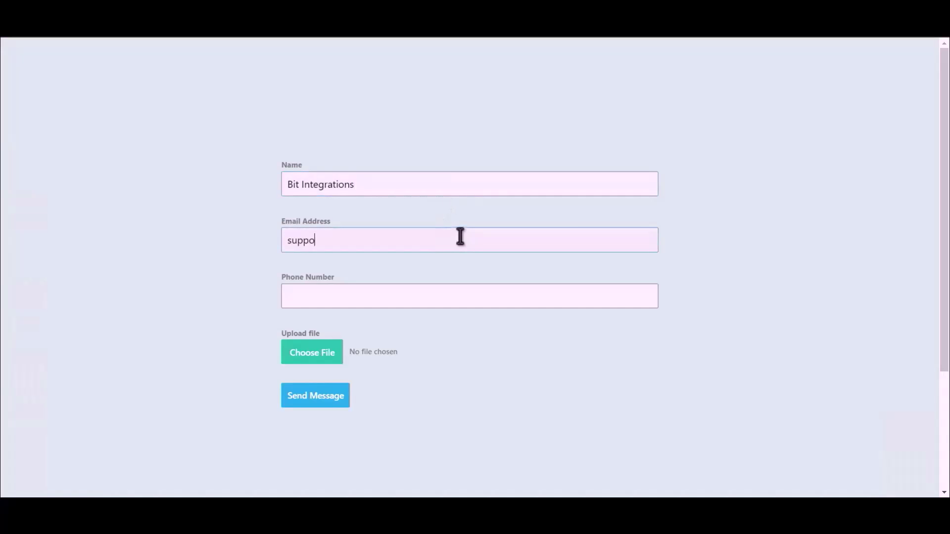
{"action": "left_click", "coordinate": [415, 300]}
{"action": "type", "text": "444"}
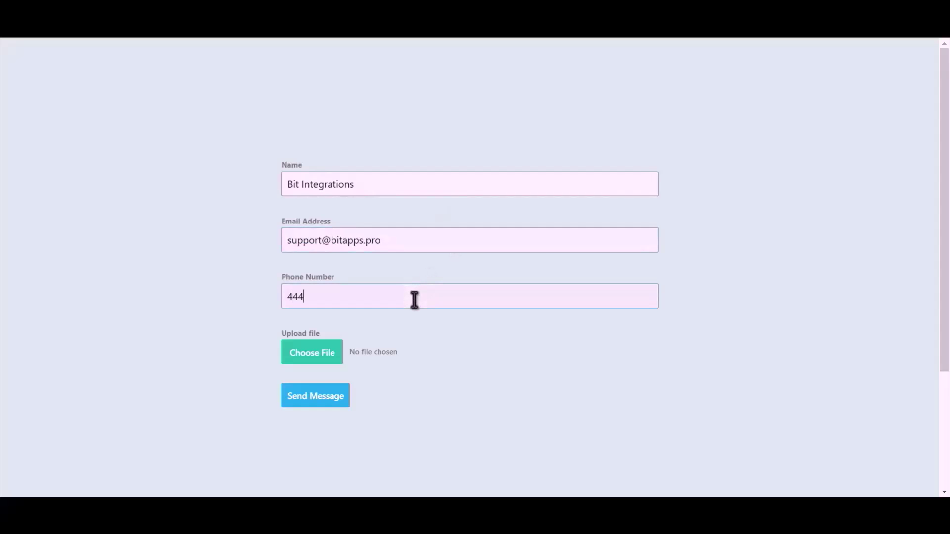
{"action": "type", "text": "555666"}
{"action": "left_click", "coordinate": [300, 362]}
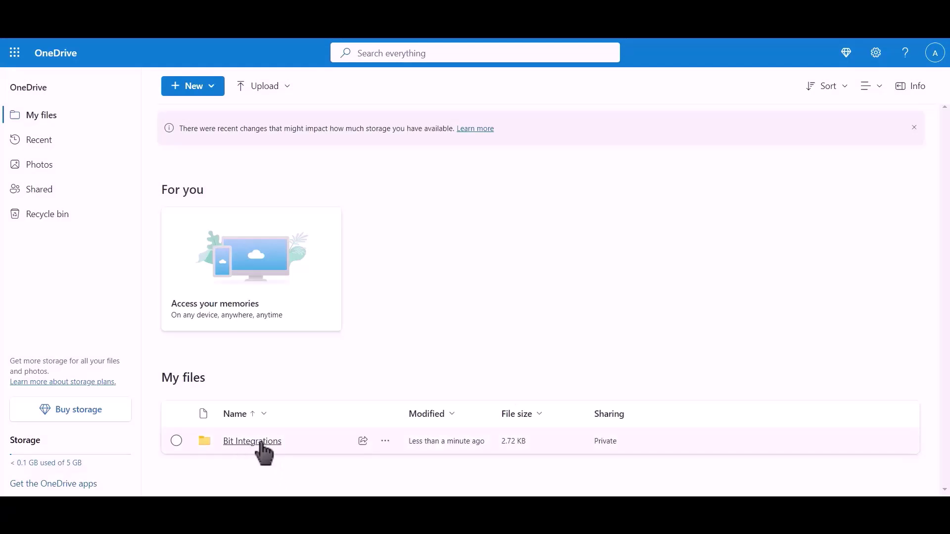
- Open the Bit Integrations folder in OneDrive and select the newly uploaded Bit Integrations image file
{"action": "left_click", "coordinate": [262, 442]}
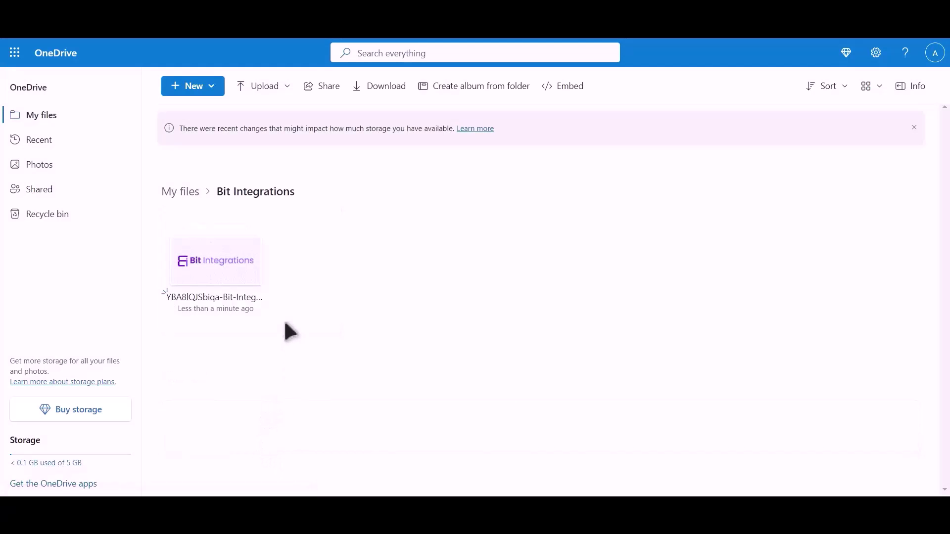
{"action": "left_click_drag", "start_coordinate": [286, 325], "coordinate": [236, 346]}
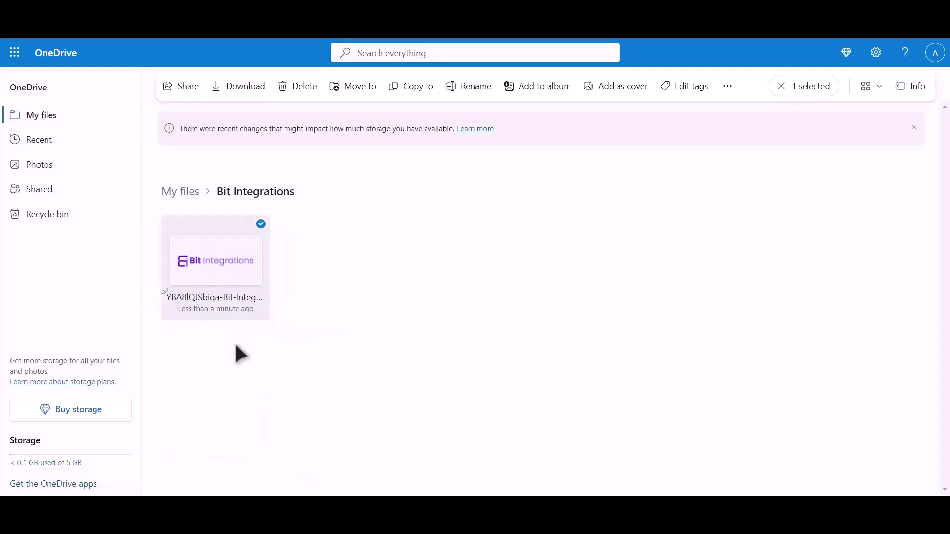